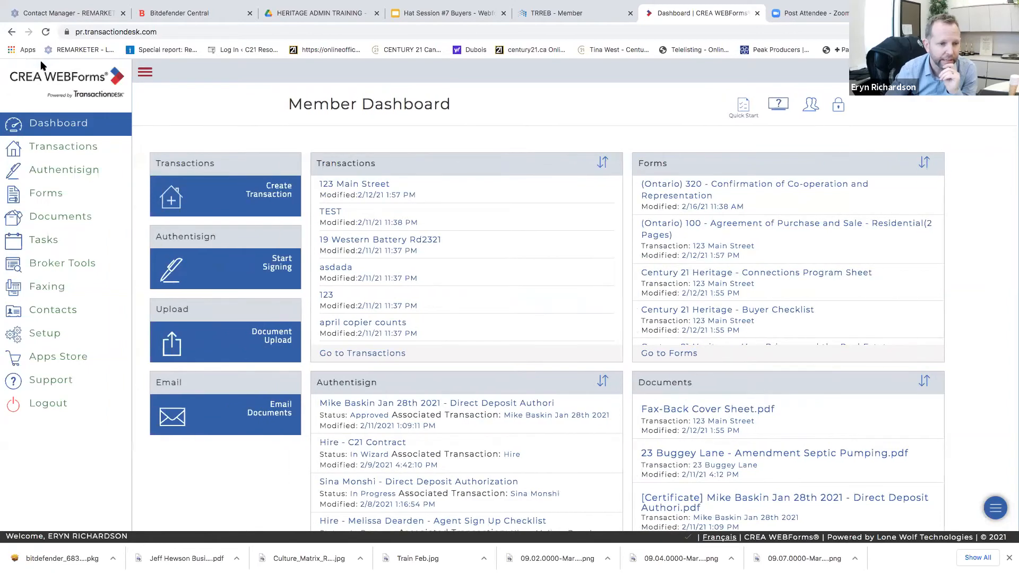
# - Create a new team/share group named Power Team in the Teams/Sharing settings
pyautogui.click(46, 335)
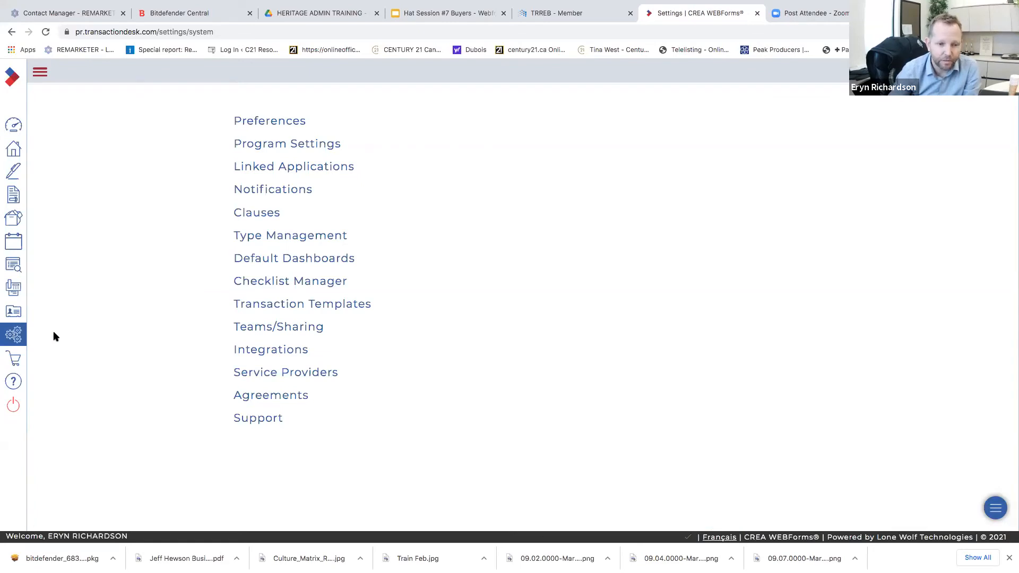
pyautogui.click(313, 326)
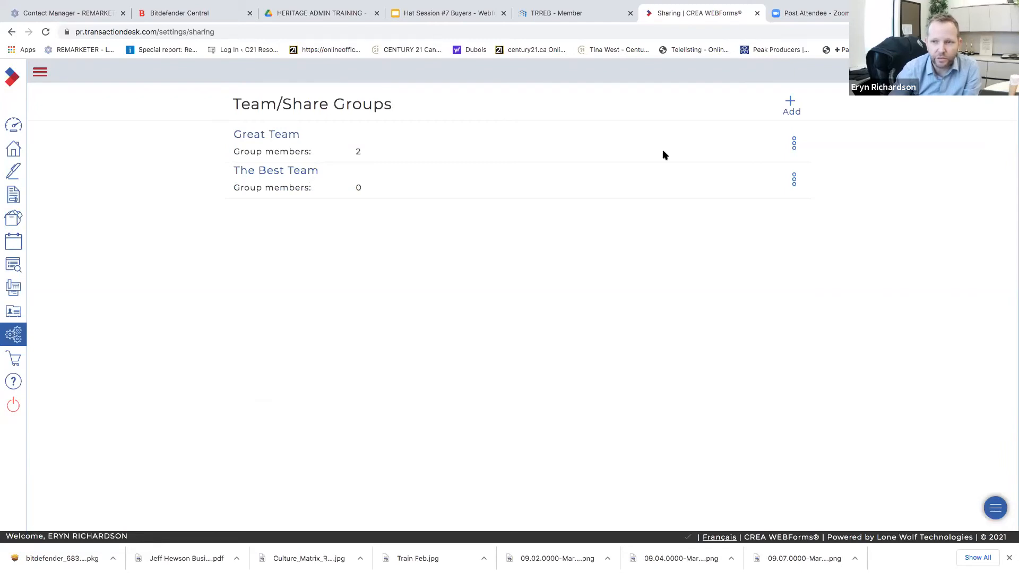
pyautogui.click(750, 111)
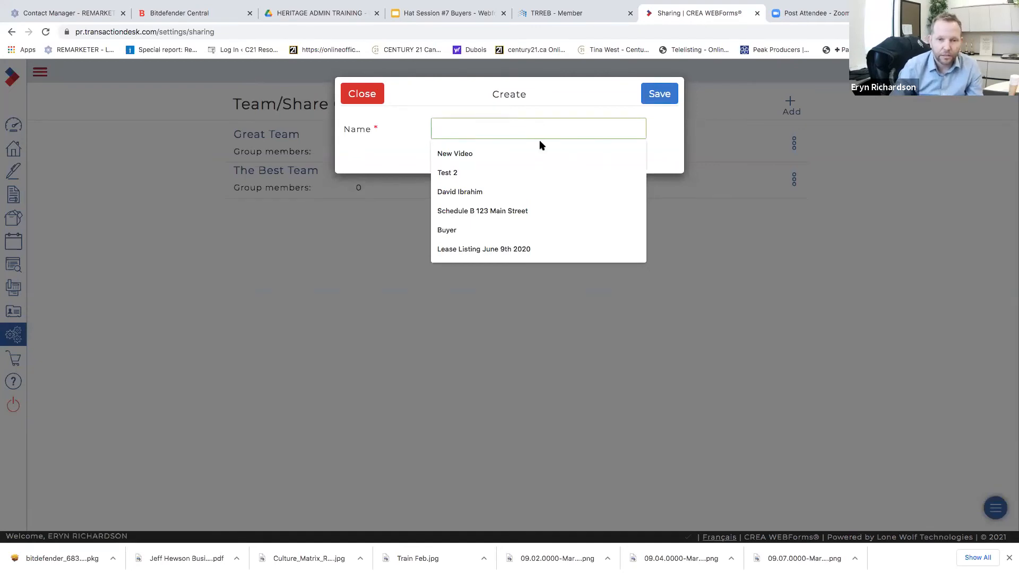
pyautogui.write('er Tea')
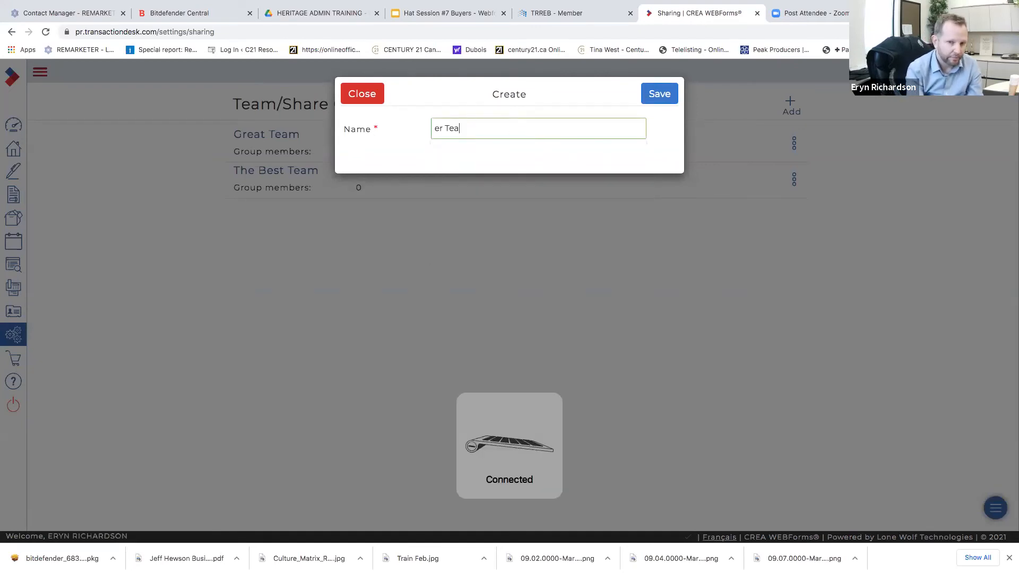
pyautogui.press('BackSpace')
pyautogui.press('BackSpace')
pyautogui.press('BackSpace')
pyautogui.press('BackSpace')
pyautogui.press('BackSpace')
pyautogui.press('BackSpace')
pyautogui.write('Po')
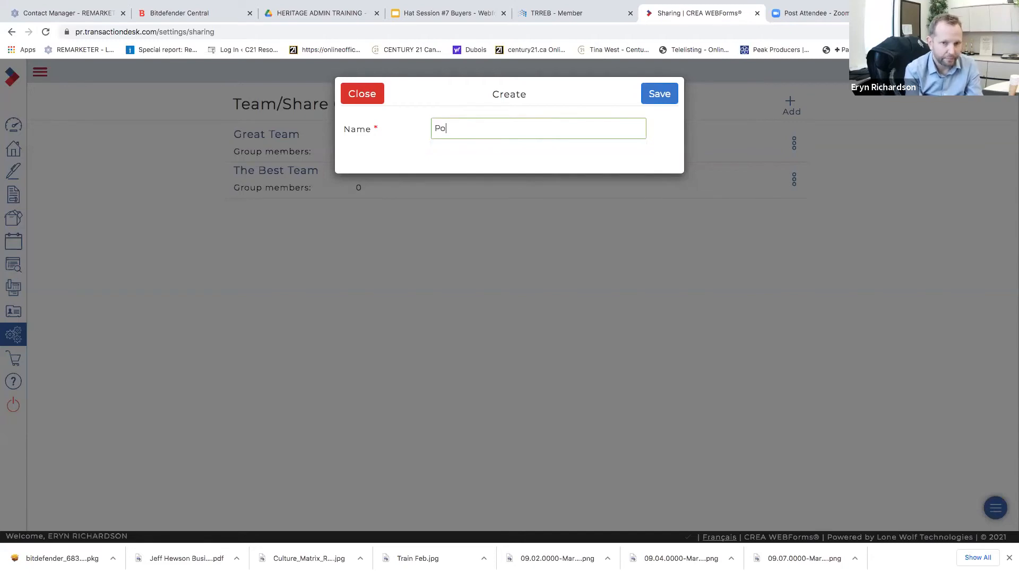
pyautogui.write('wer Team')
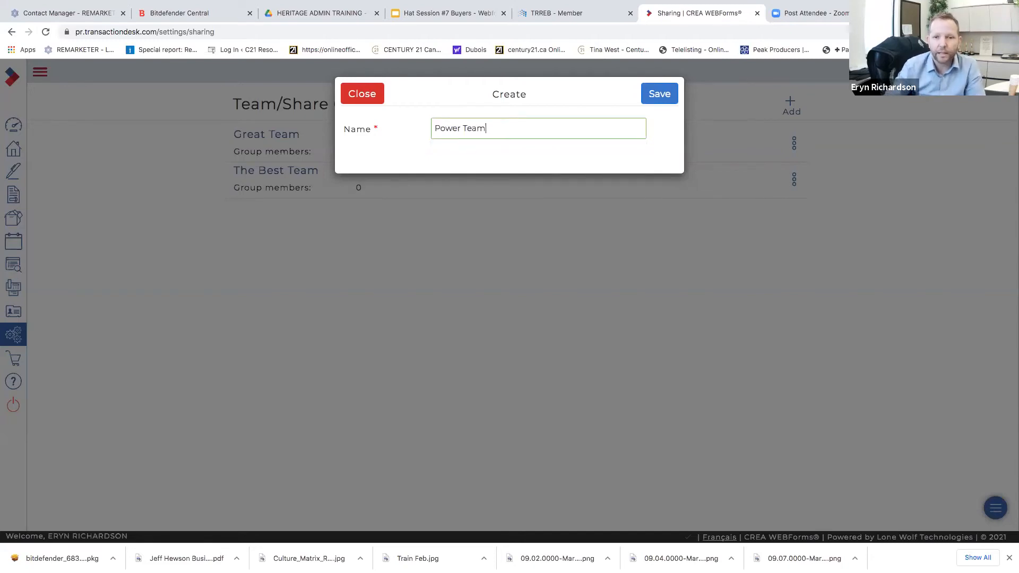
pyautogui.click(660, 94)
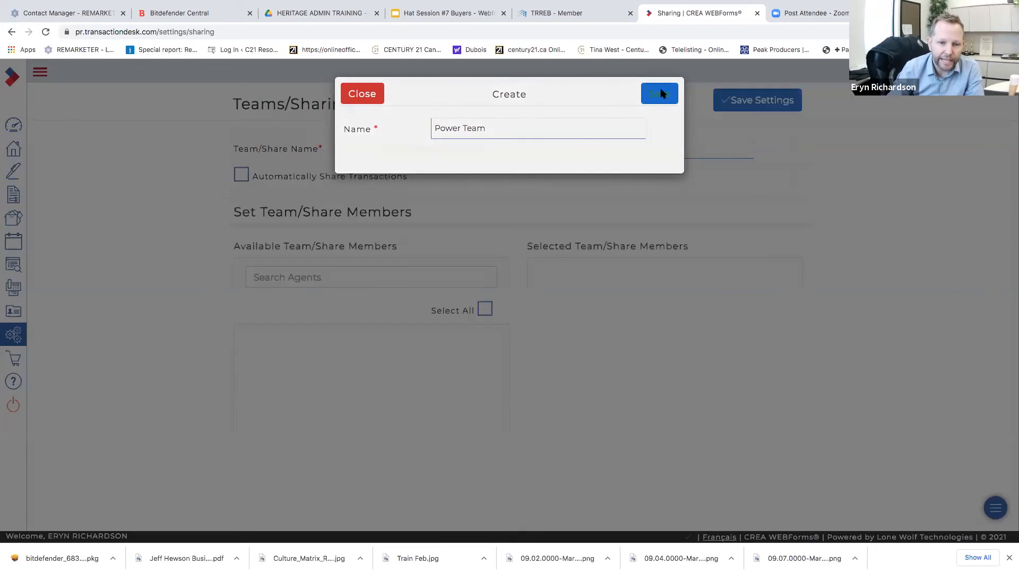
pyautogui.scroll(-1, 703, 193)
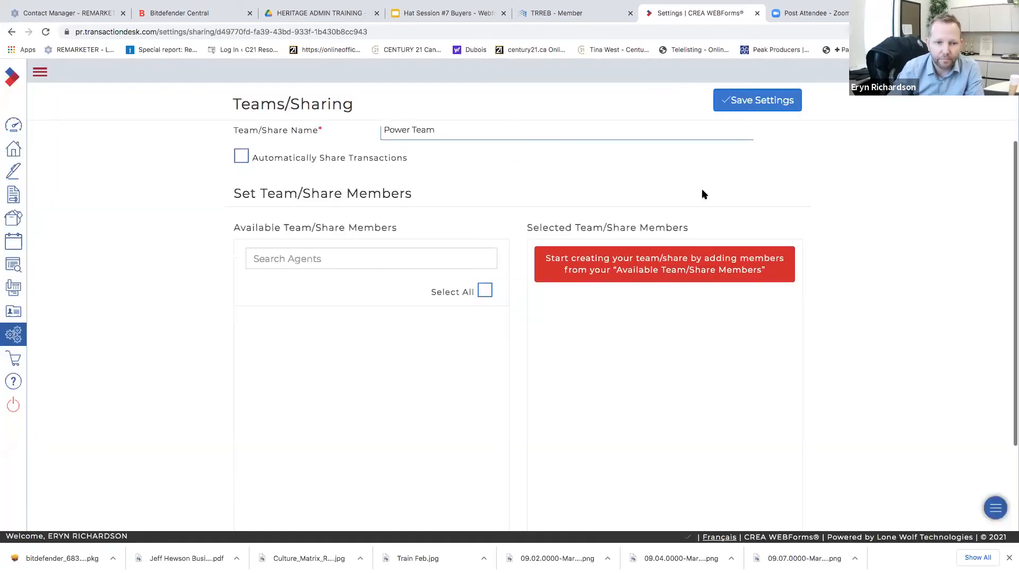
pyautogui.scroll(-1, 703, 195)
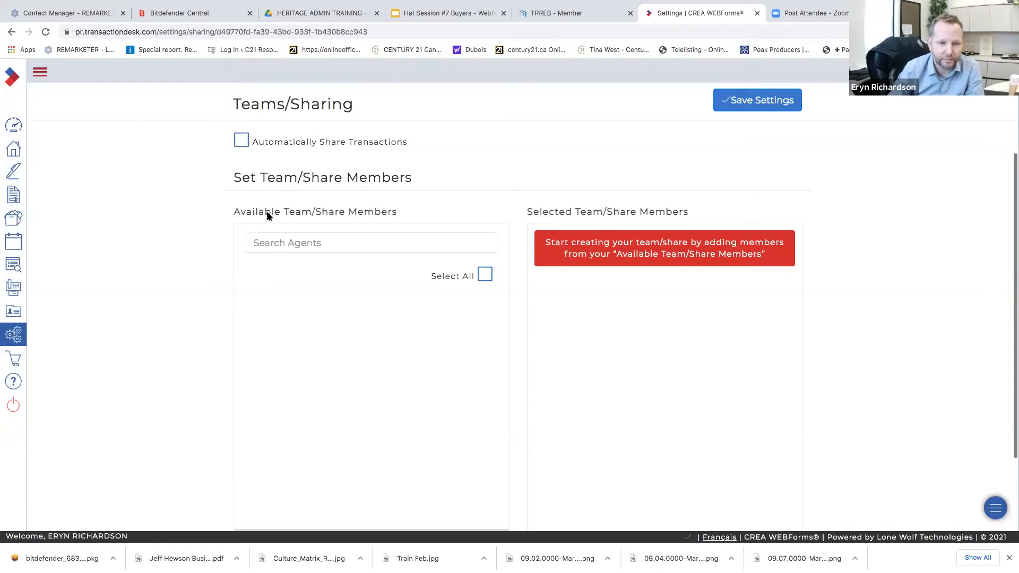
pyautogui.scroll(-1, 303, 175)
pyautogui.click(474, 218)
pyautogui.scroll(3, 474, 218)
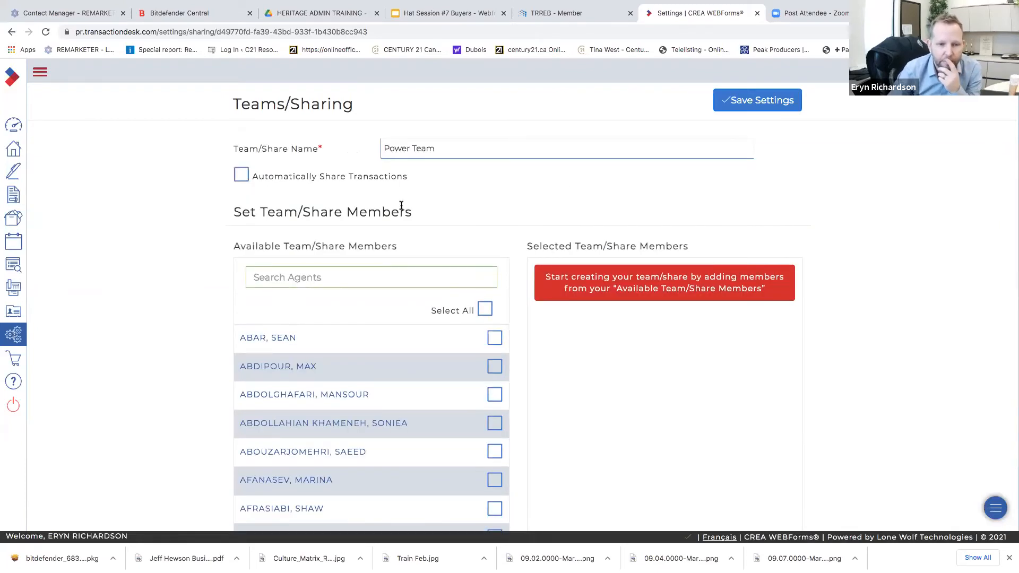
pyautogui.click(268, 189)
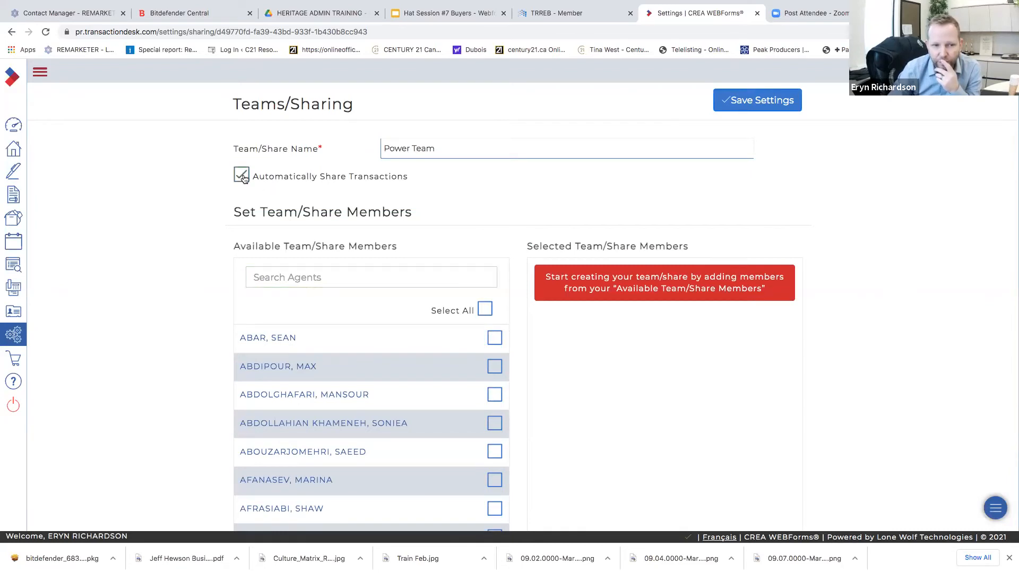
pyautogui.click(242, 177)
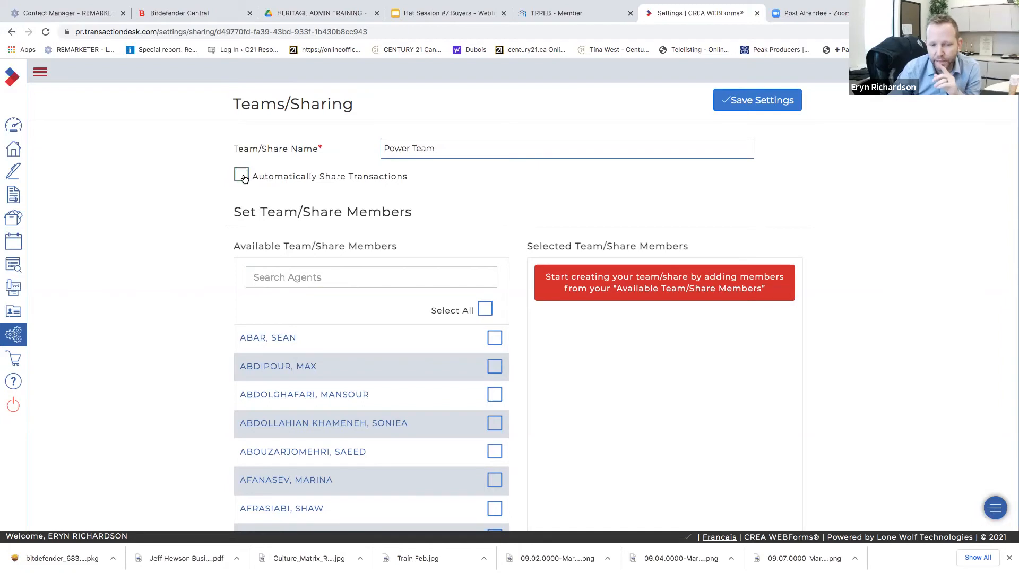
# - Search the available team members by the first agent's given name and select the fourth matching agent
pyautogui.click(401, 263)
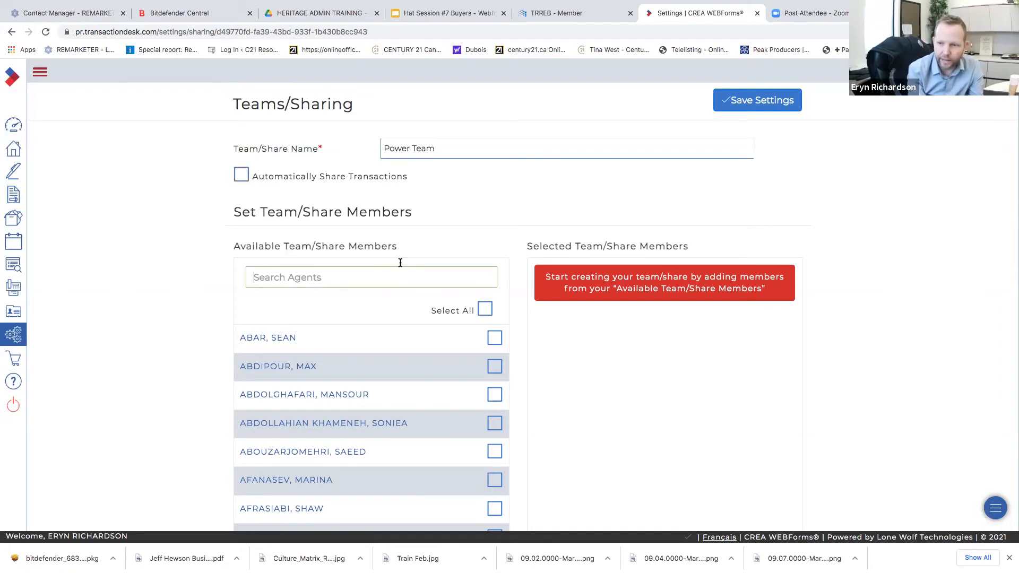
pyautogui.write('l')
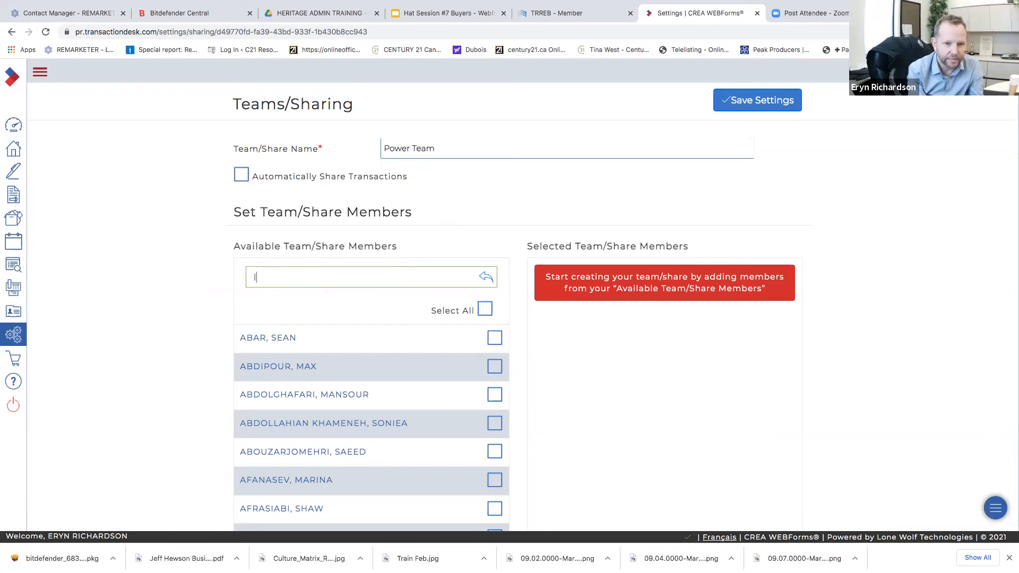
pyautogui.write('isa')
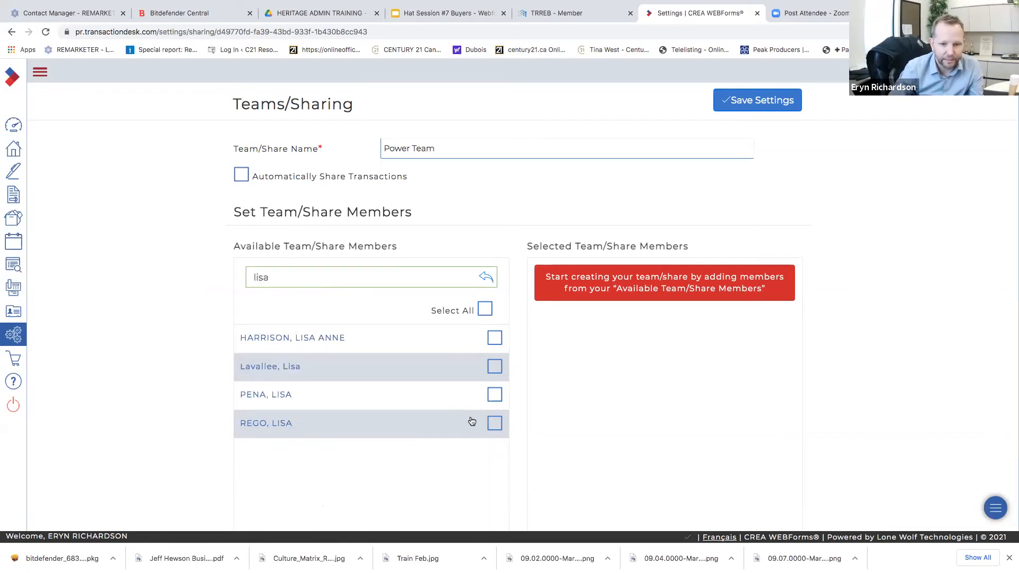
pyautogui.click(489, 428)
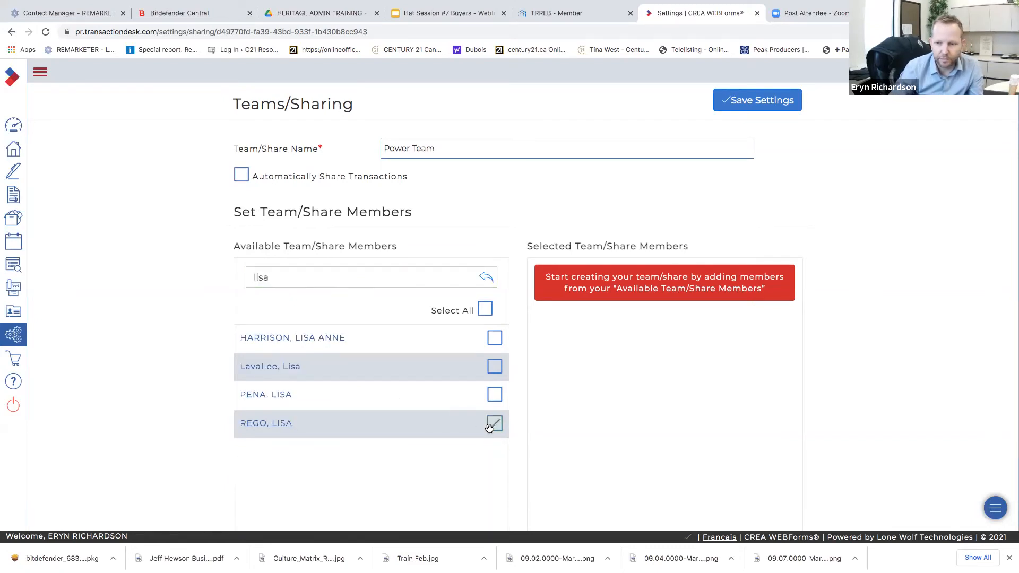
# - Search for the second agent by name, select the first match, and add both selected agents to the team
pyautogui.doubleClick(361, 276)
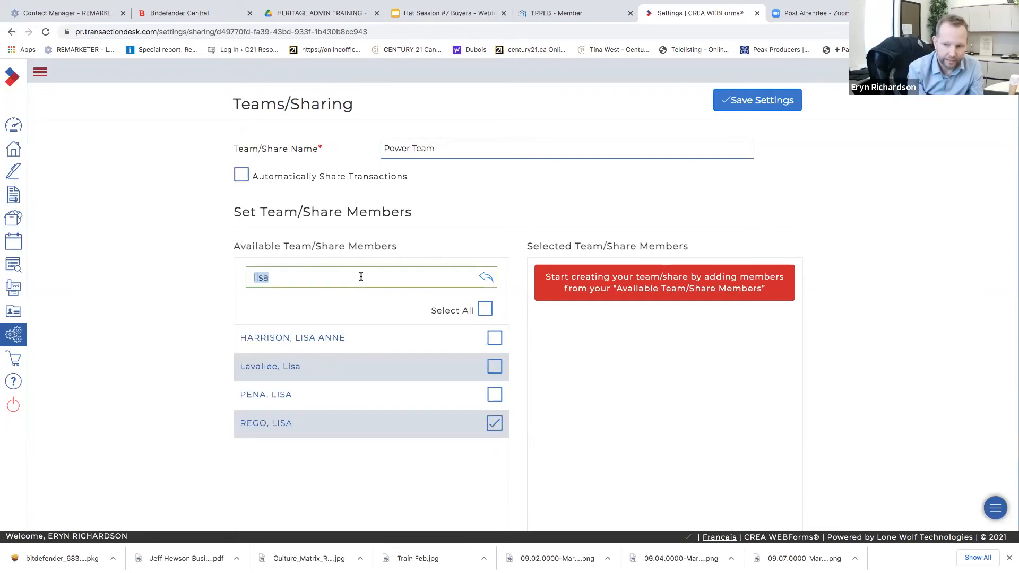
pyautogui.write('h')
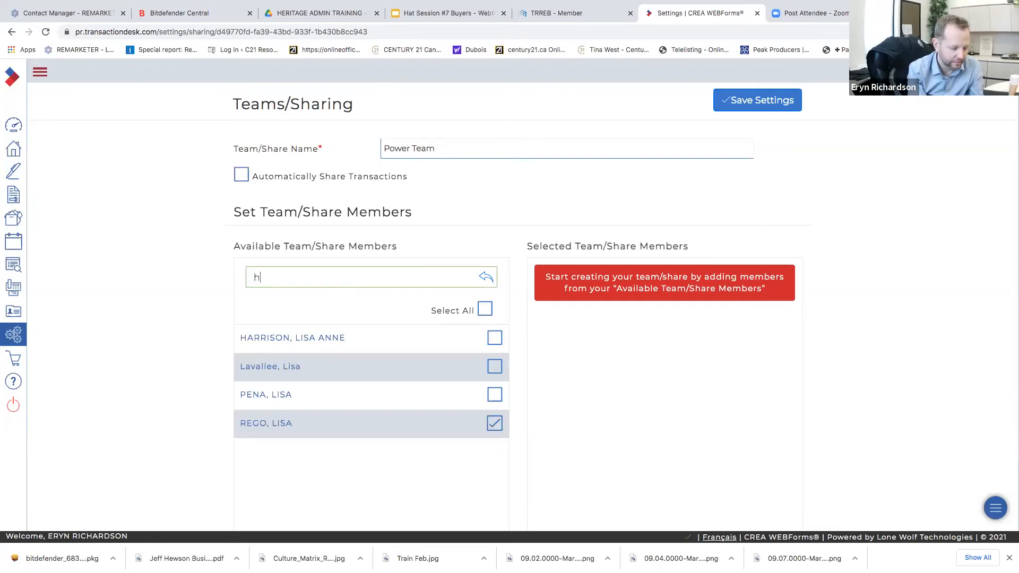
pyautogui.write('uong')
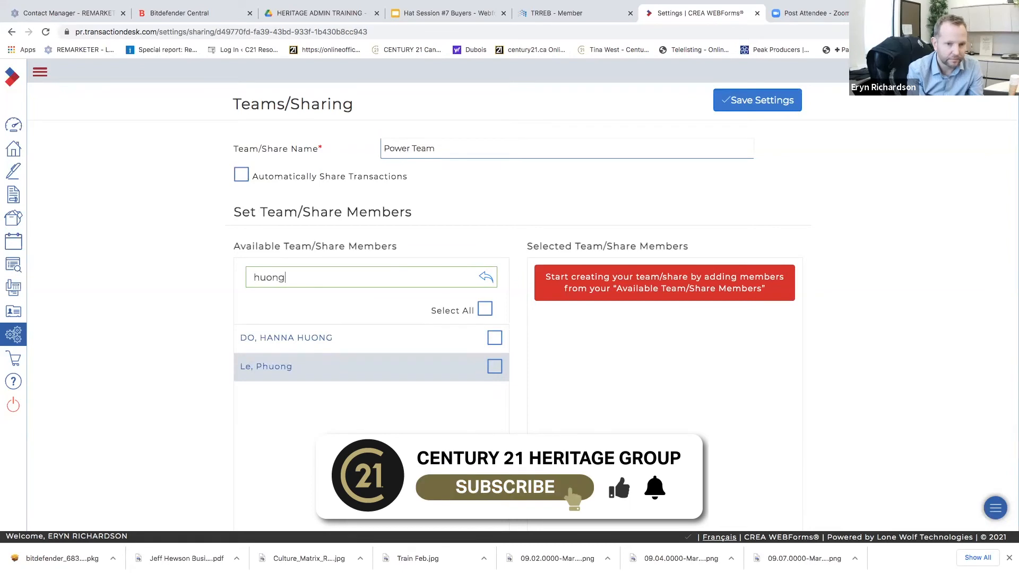
pyautogui.click(495, 339)
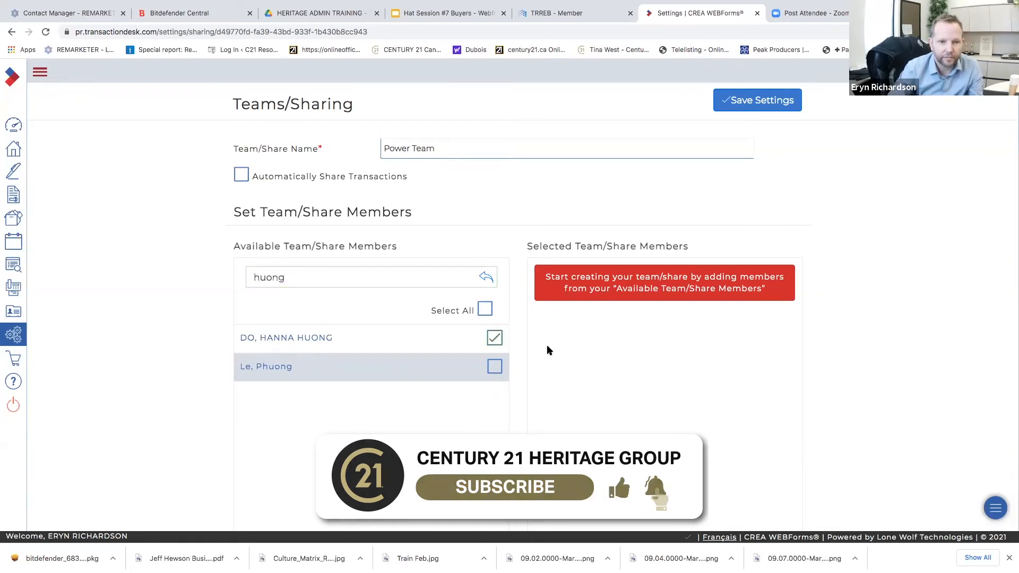
pyautogui.scroll(-3, 548, 348)
pyautogui.scroll(-1, 548, 350)
pyautogui.click(463, 451)
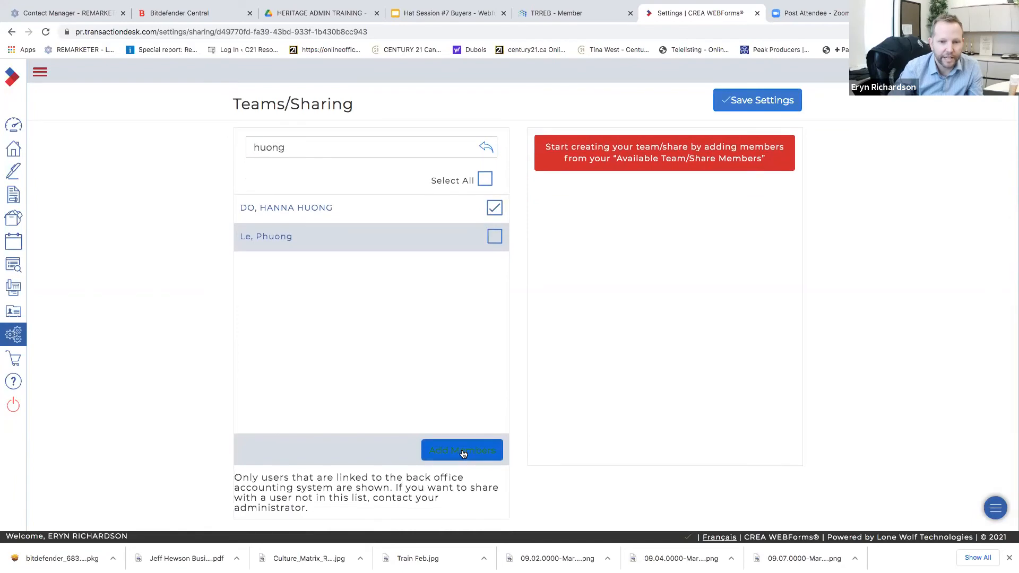
# - Keep Full transaction permissions for both selected members and allow impersonation for each of them
pyautogui.scroll(3, 388, 288)
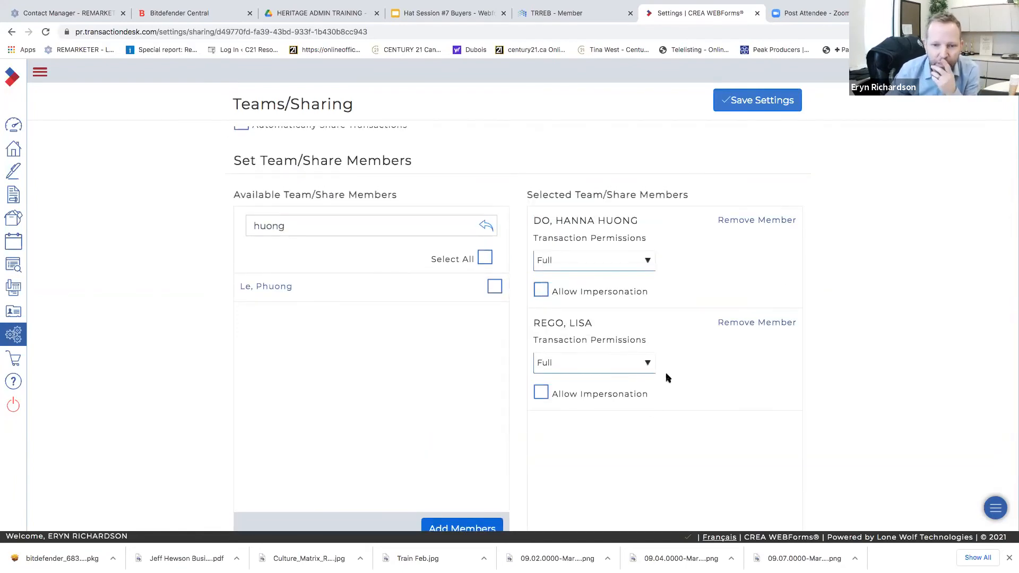
pyautogui.click(647, 262)
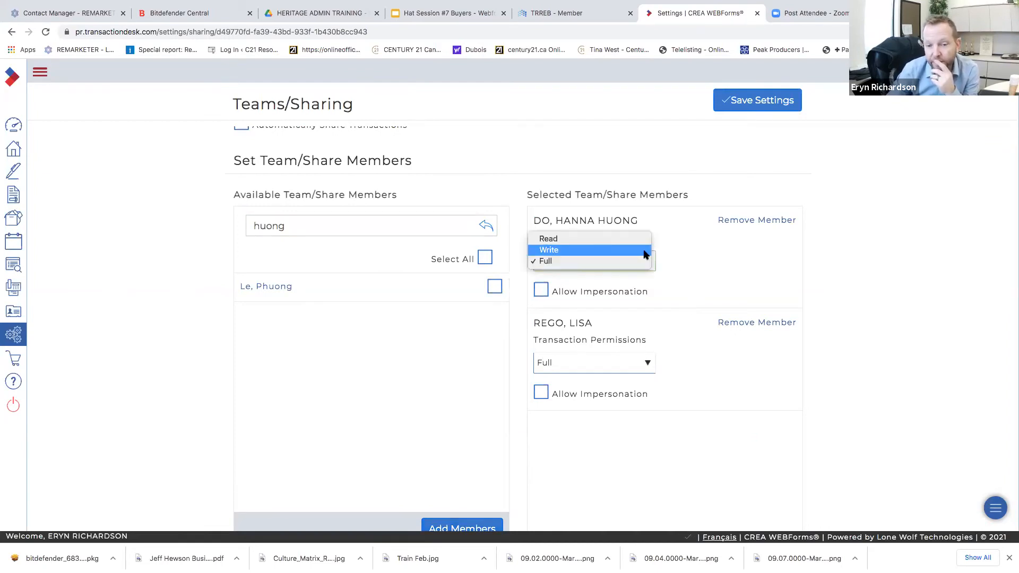
pyautogui.click(648, 259)
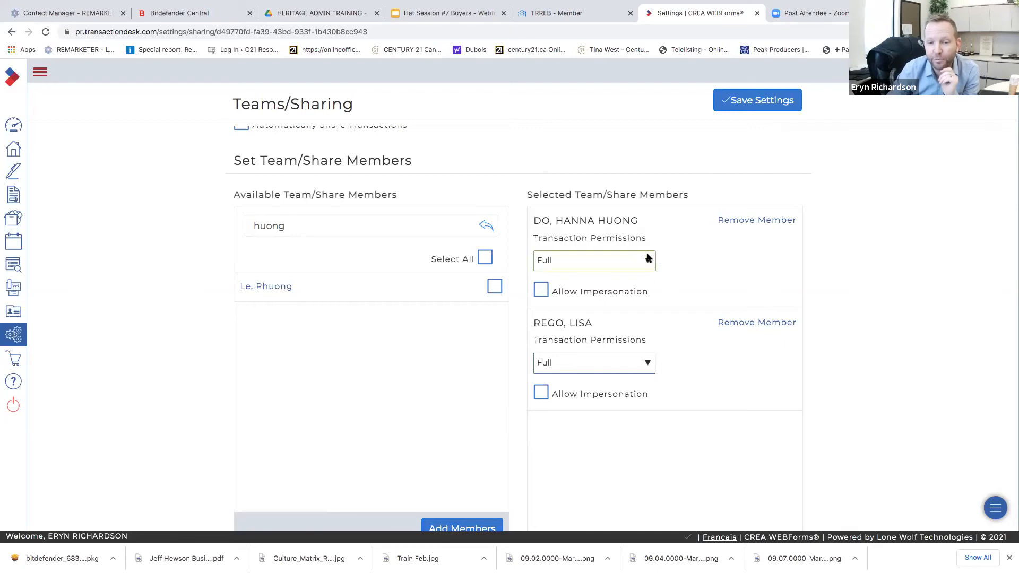
pyautogui.click(638, 263)
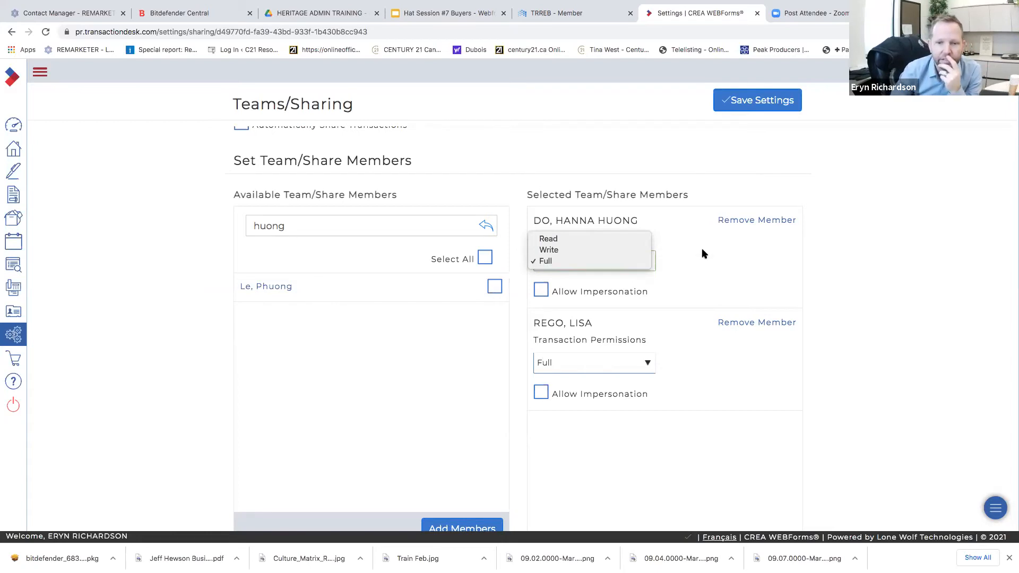
pyautogui.click(717, 247)
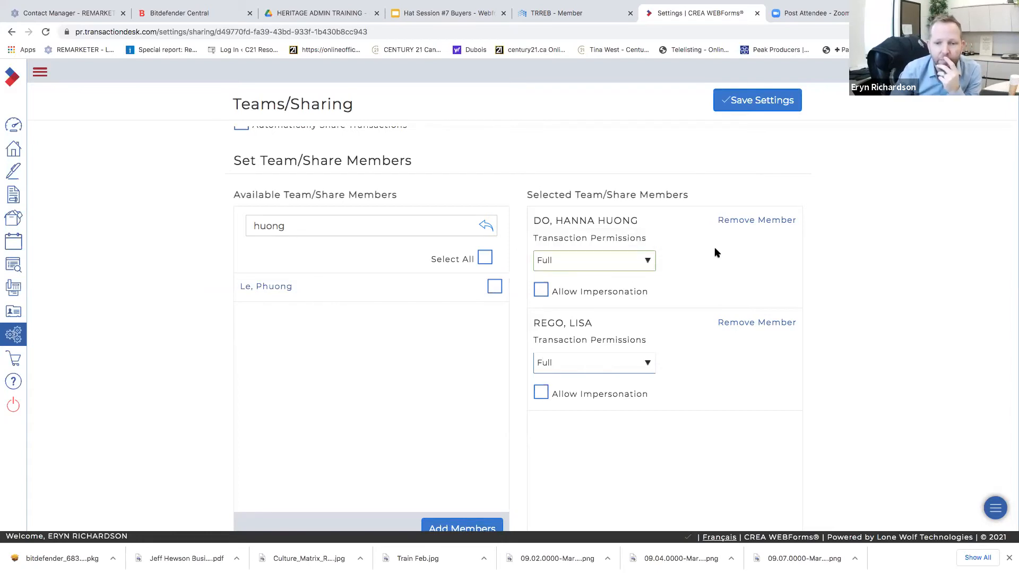
pyautogui.click(542, 293)
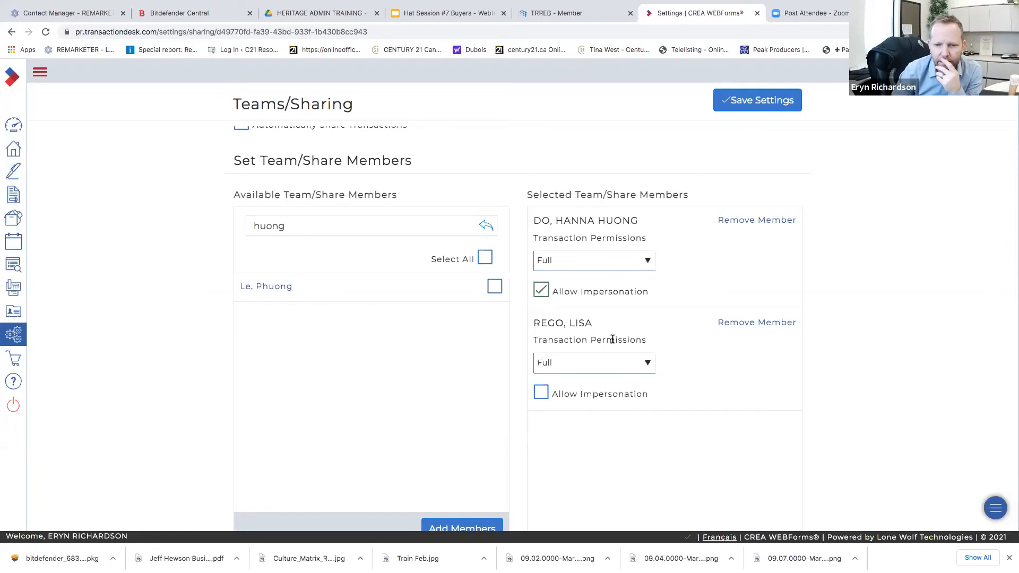
pyautogui.click(583, 367)
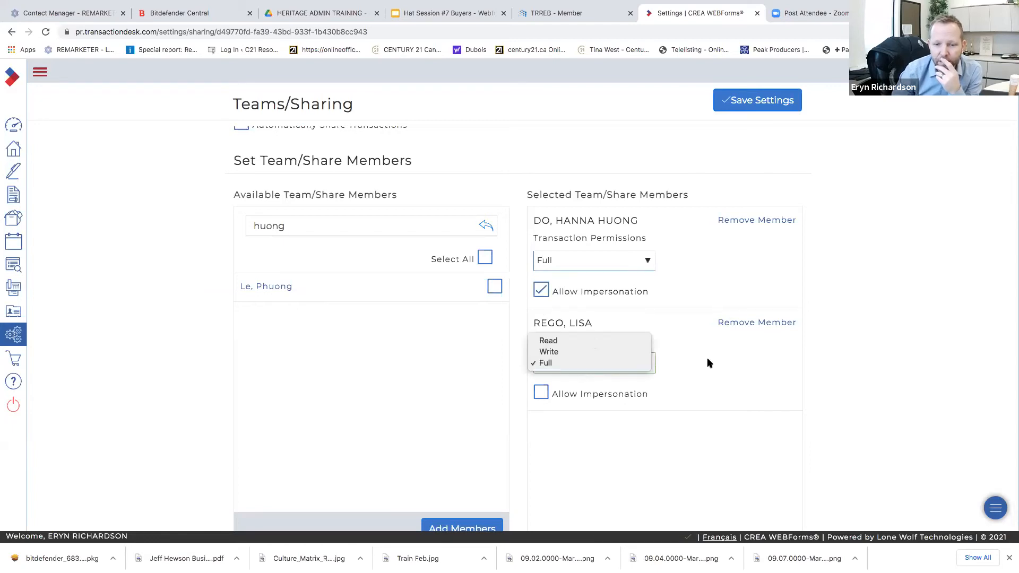
pyautogui.click(552, 403)
pyautogui.click(542, 393)
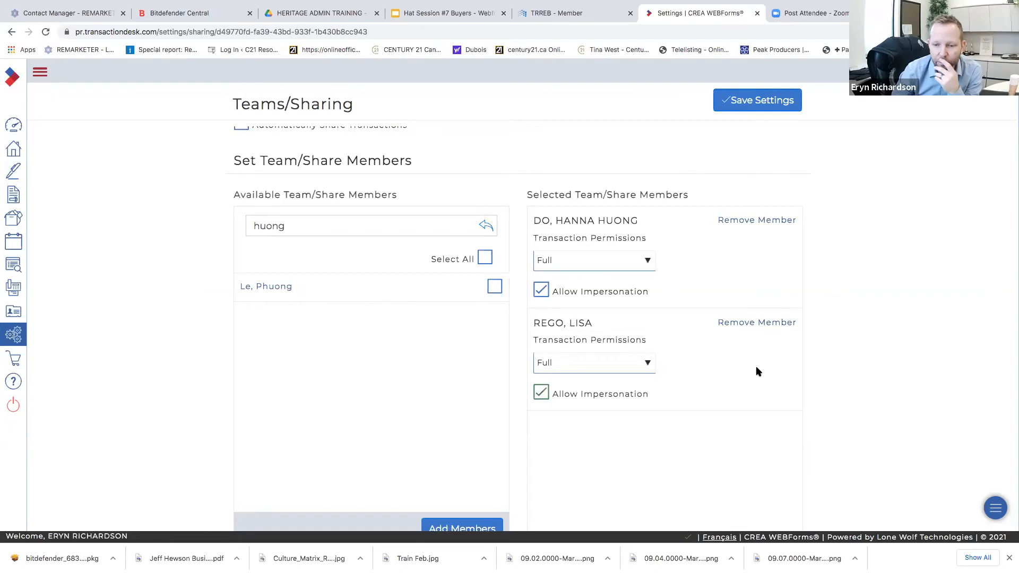
# - Save the Power Team sharing settings
pyautogui.scroll(-2, 758, 372)
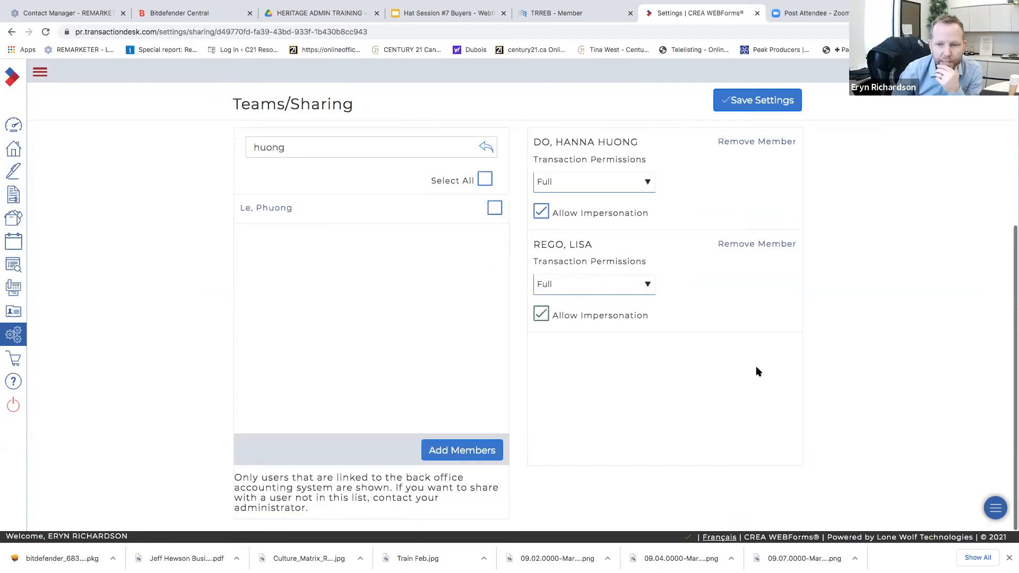
pyautogui.scroll(3, 739, 353)
pyautogui.click(794, 101)
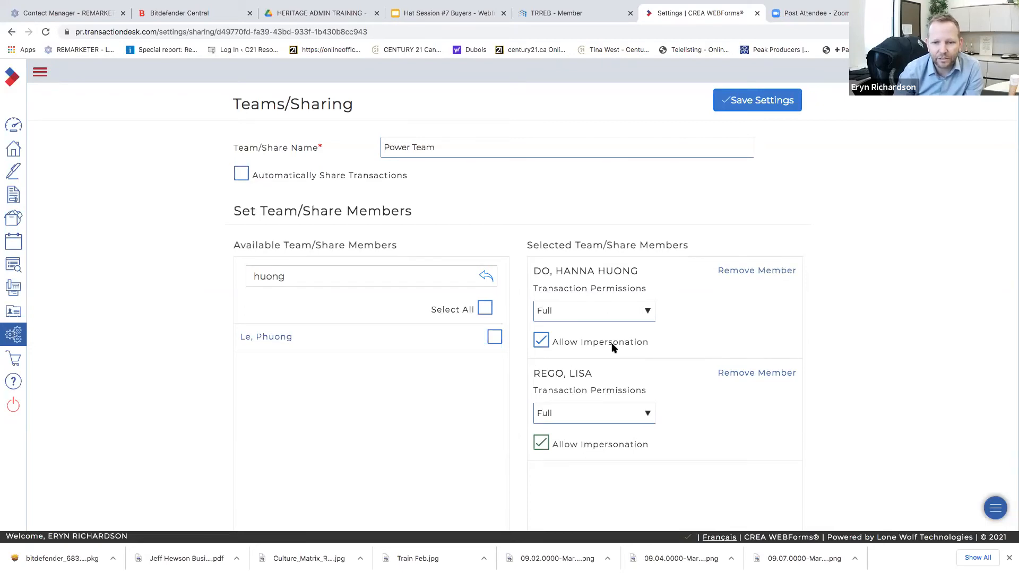
pyautogui.click(762, 103)
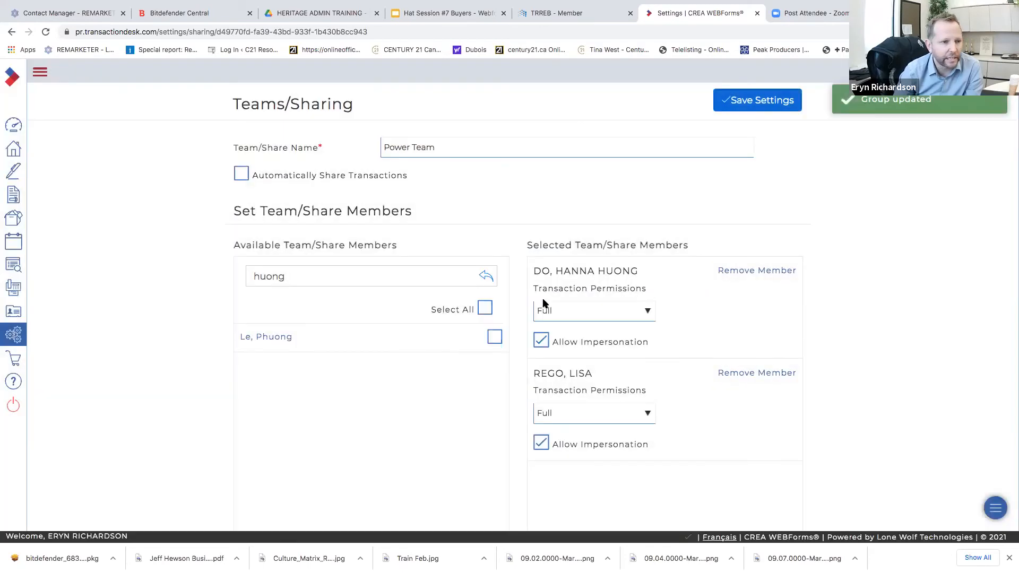
# - Open the first transaction listed on the member dashboard and assign Power Team to it in its Teams/Sharing settings
pyautogui.click(19, 131)
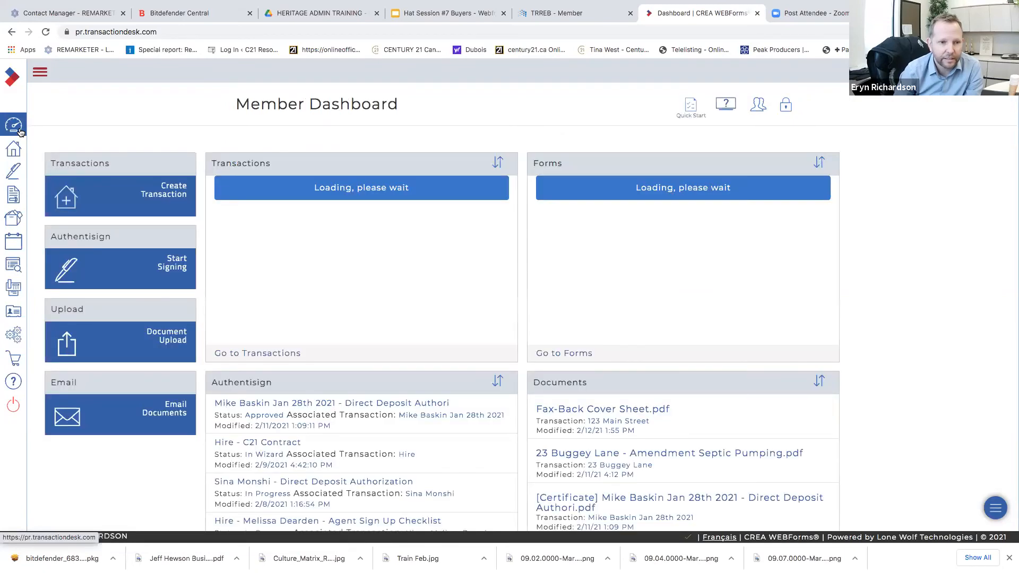
pyautogui.click(253, 184)
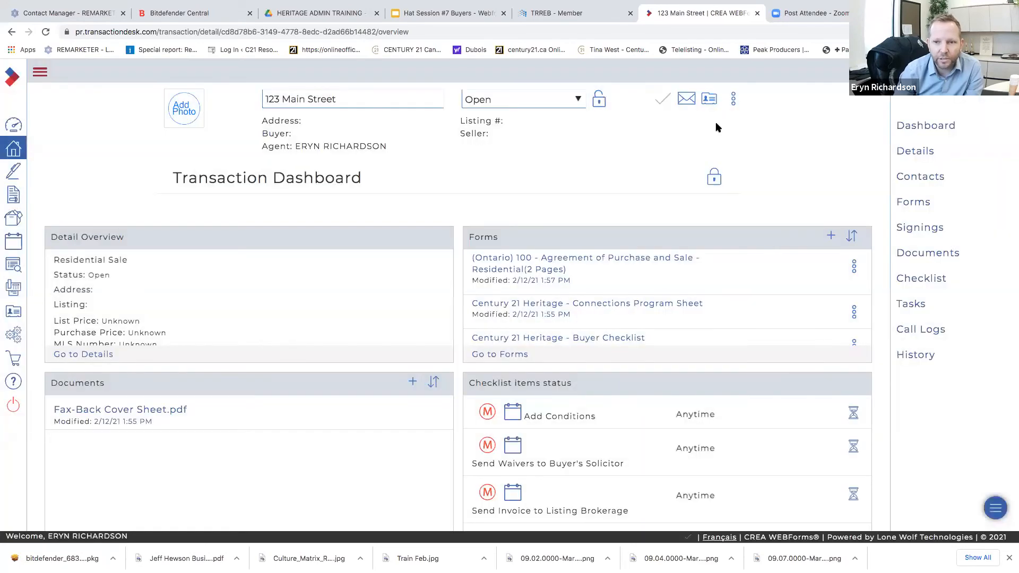
pyautogui.click(734, 99)
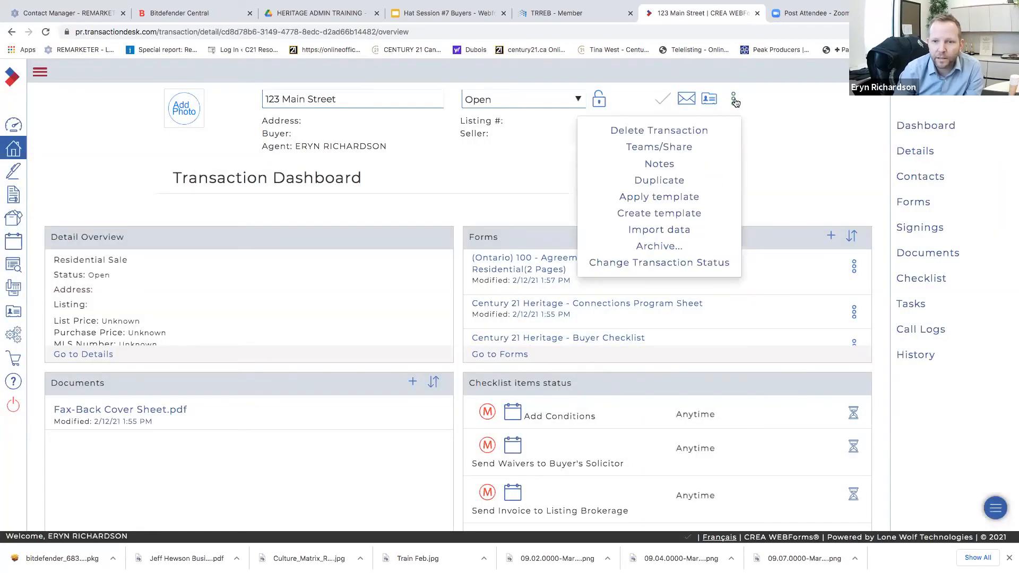
pyautogui.click(786, 103)
pyautogui.click(734, 100)
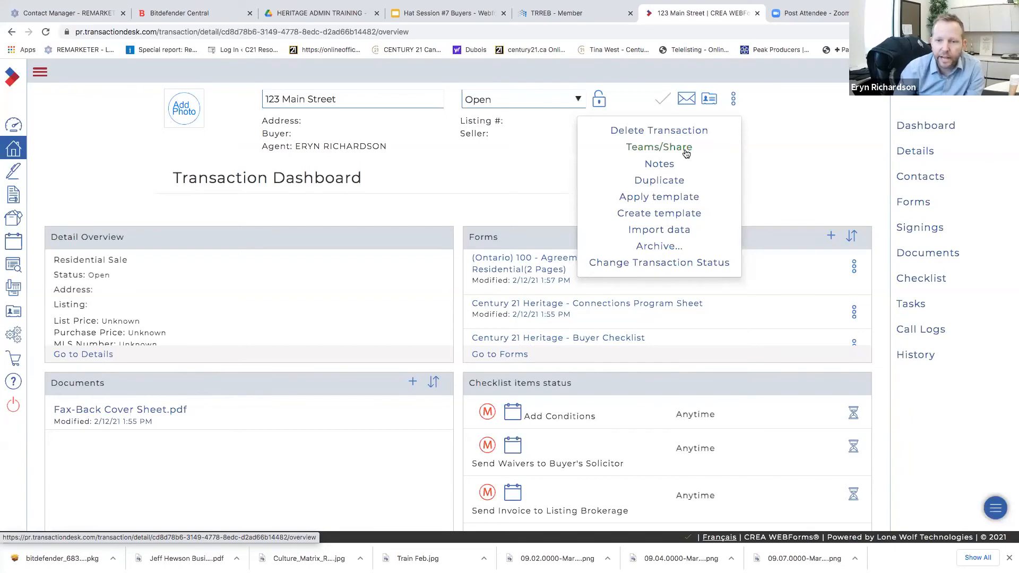
pyautogui.click(684, 151)
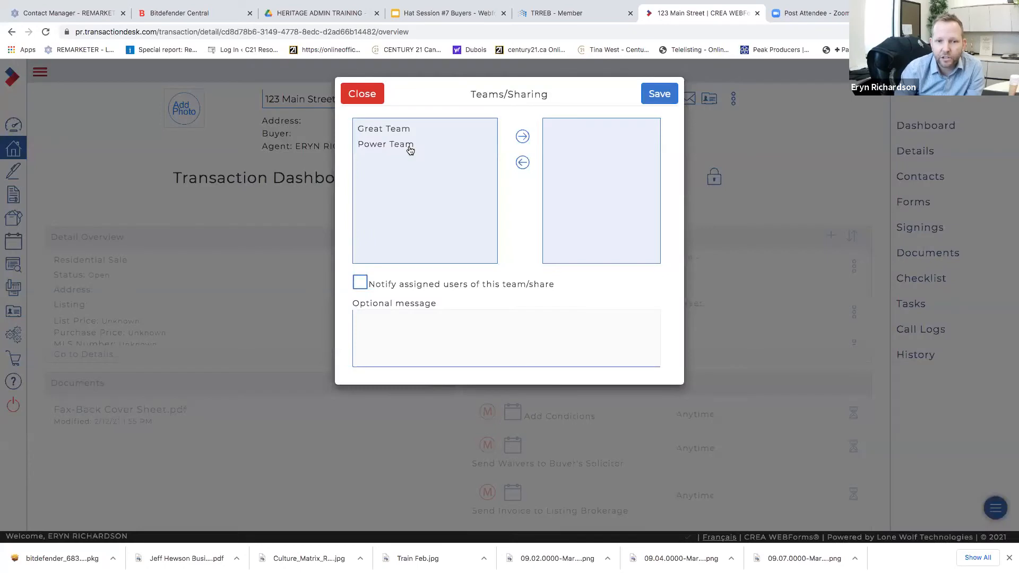
pyautogui.click(410, 147)
pyautogui.click(523, 136)
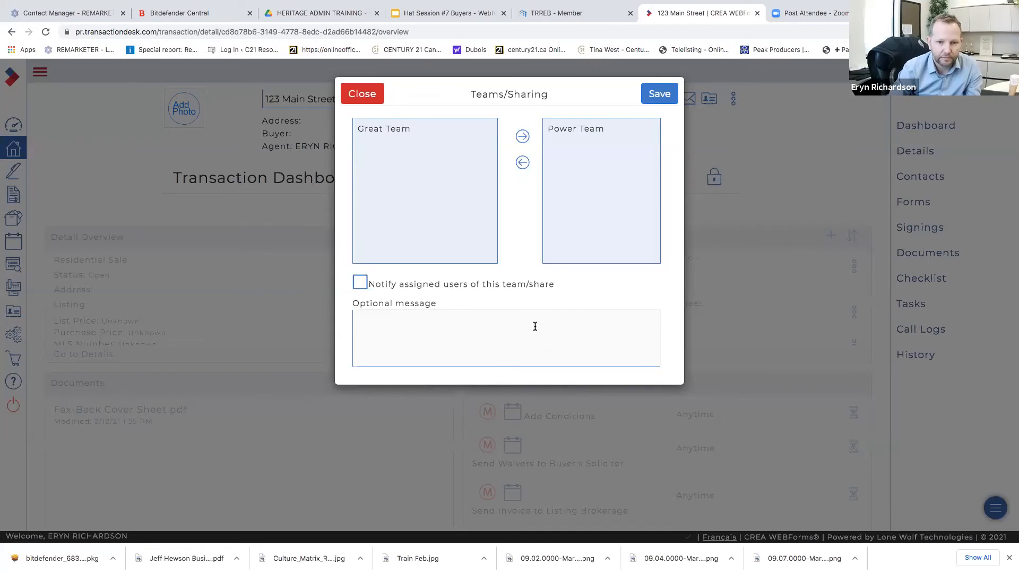
# - Notify the assigned users of the share with the optional message "HI!" and save the transaction's sharing
pyautogui.click(361, 282)
pyautogui.click(403, 321)
pyautogui.write('Hi!')
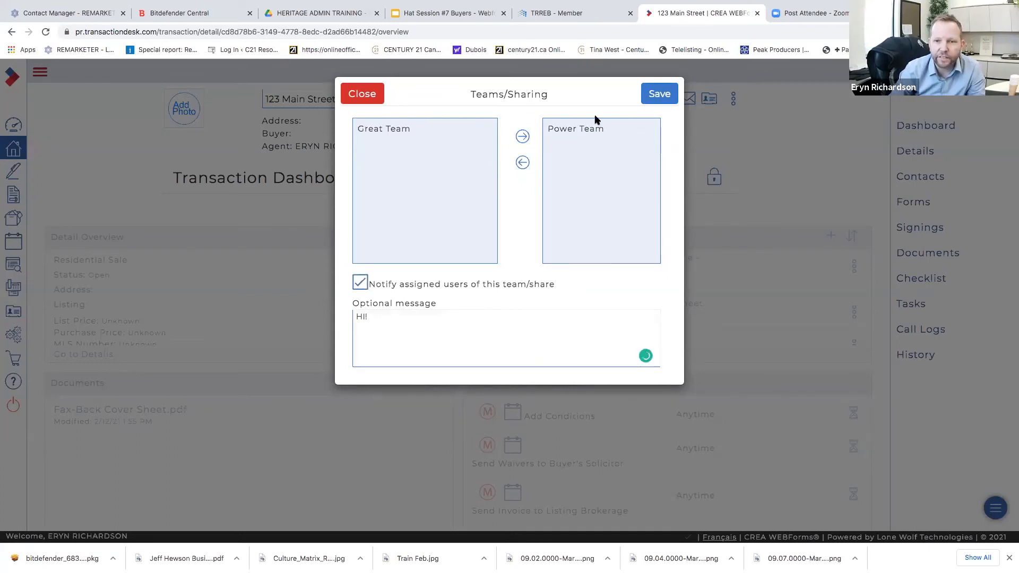
pyautogui.click(651, 97)
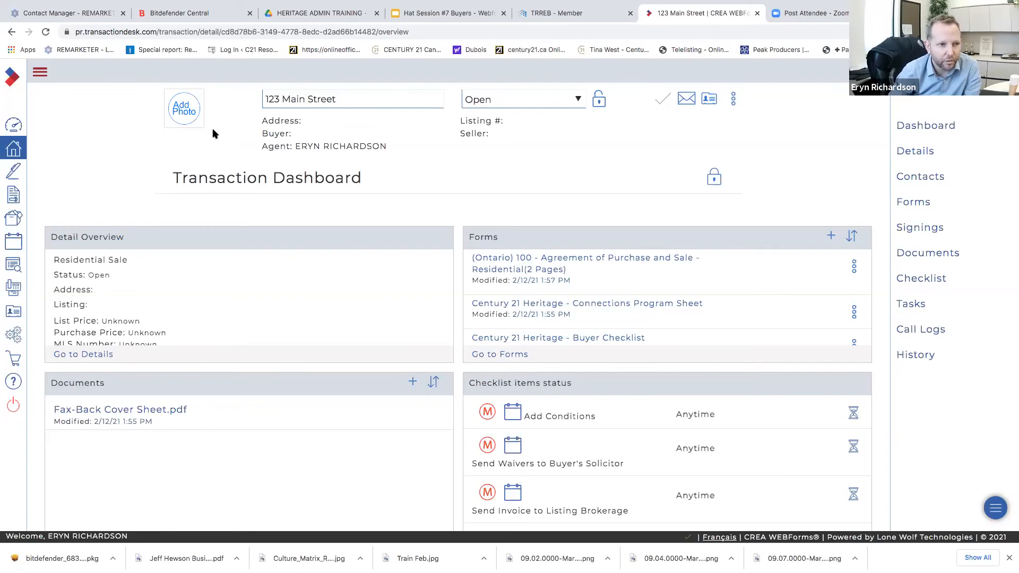
# - Delete the Power Team group from the Team/Share Groups in the system setup
pyautogui.click(40, 74)
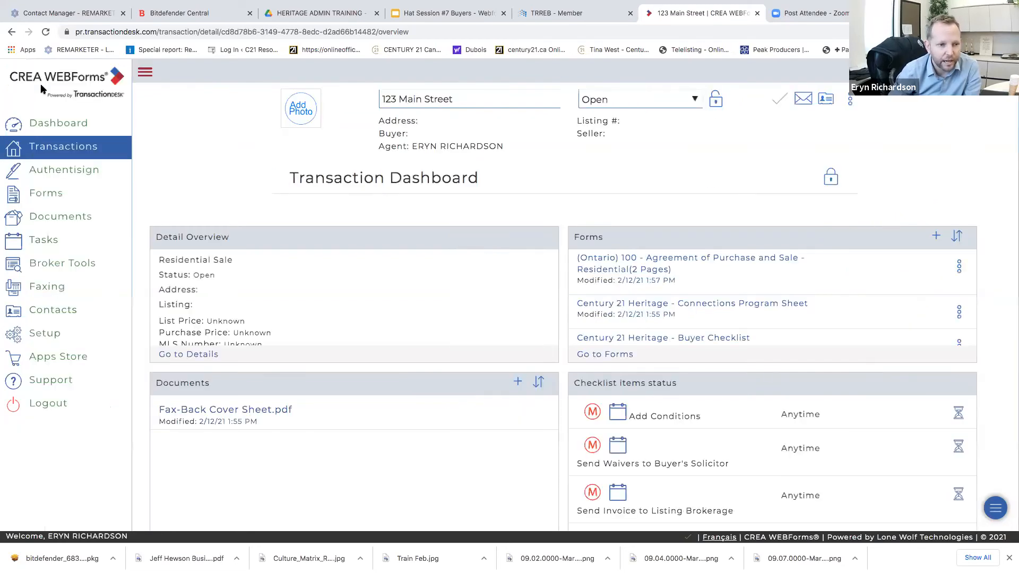
pyautogui.click(45, 335)
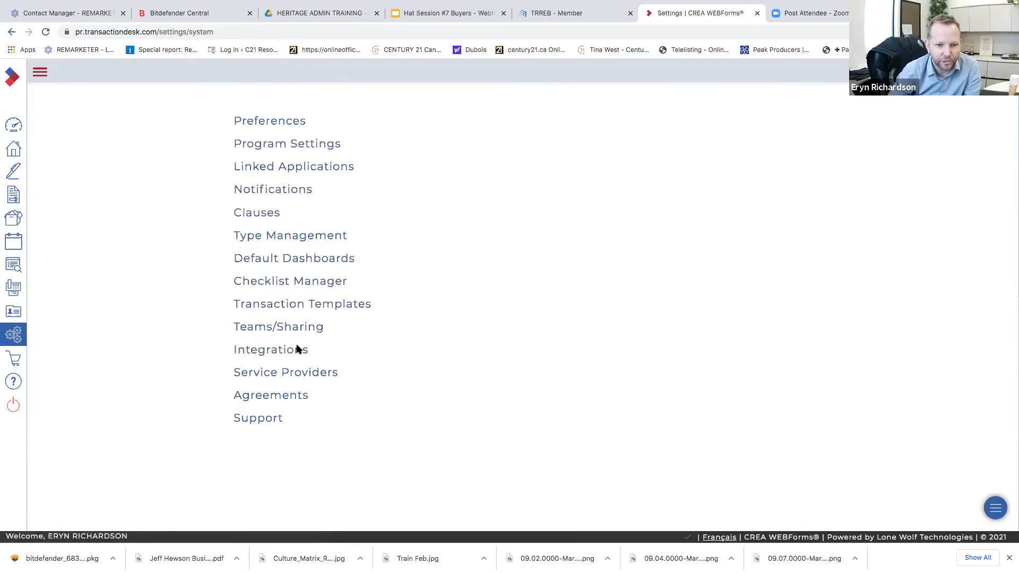
pyautogui.click(302, 327)
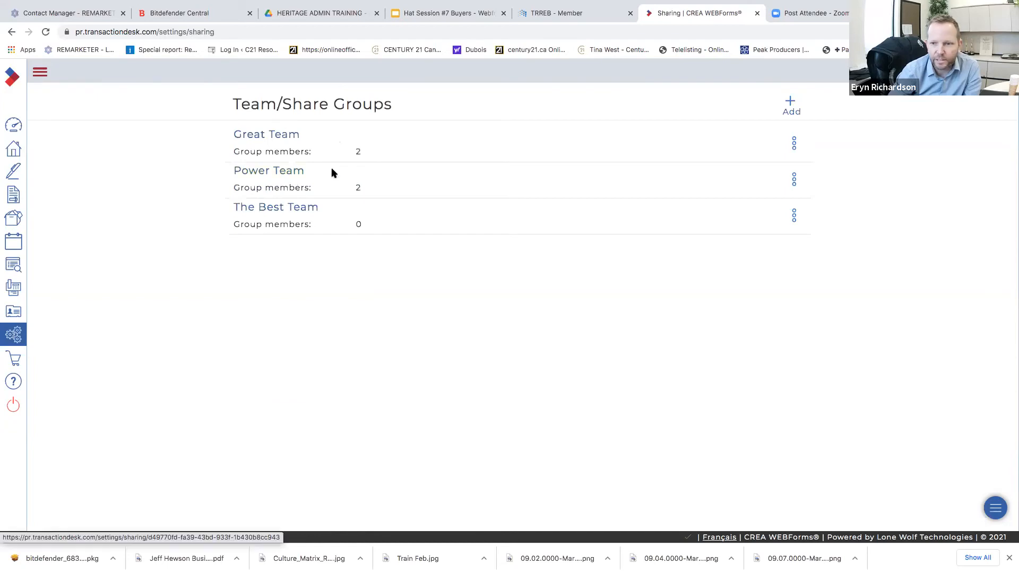
pyautogui.click(795, 182)
pyautogui.click(776, 229)
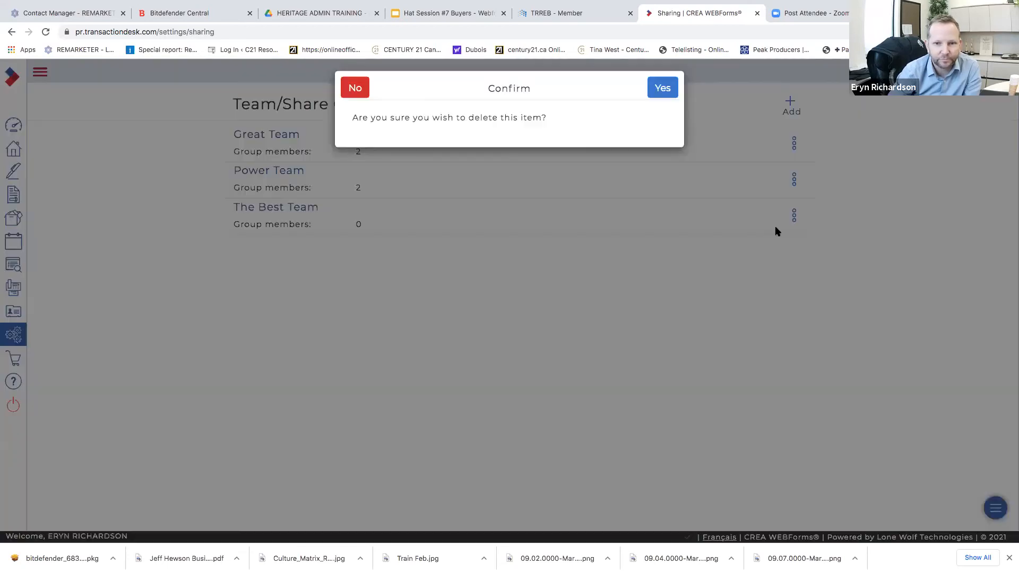
pyautogui.click(663, 88)
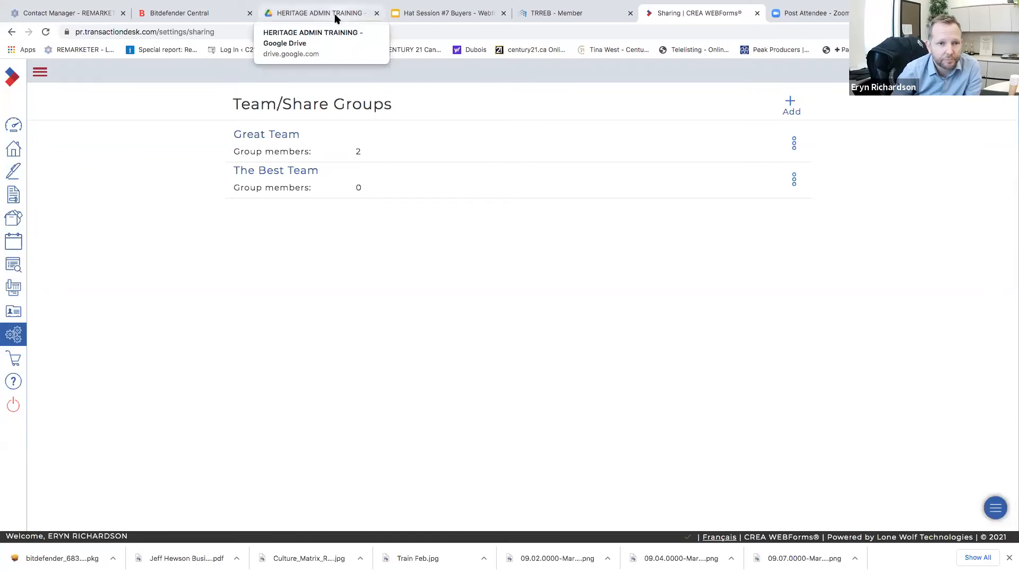
# - Switch to the Hat Session #7 Buyers presentation in Google Slides and present it full screen from the Webforms sign-in slide
pyautogui.click(417, 15)
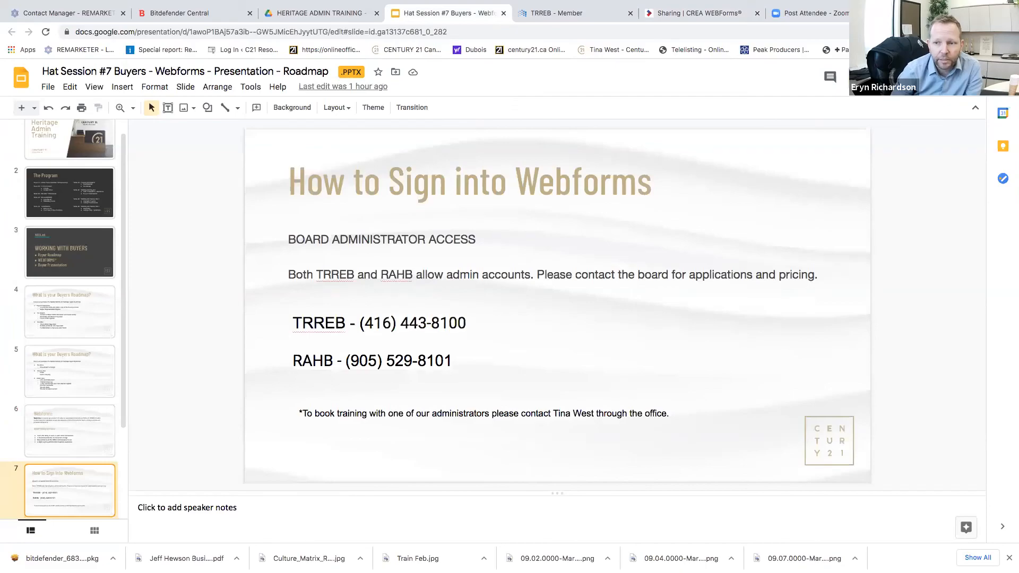
pyautogui.press('super+Return')
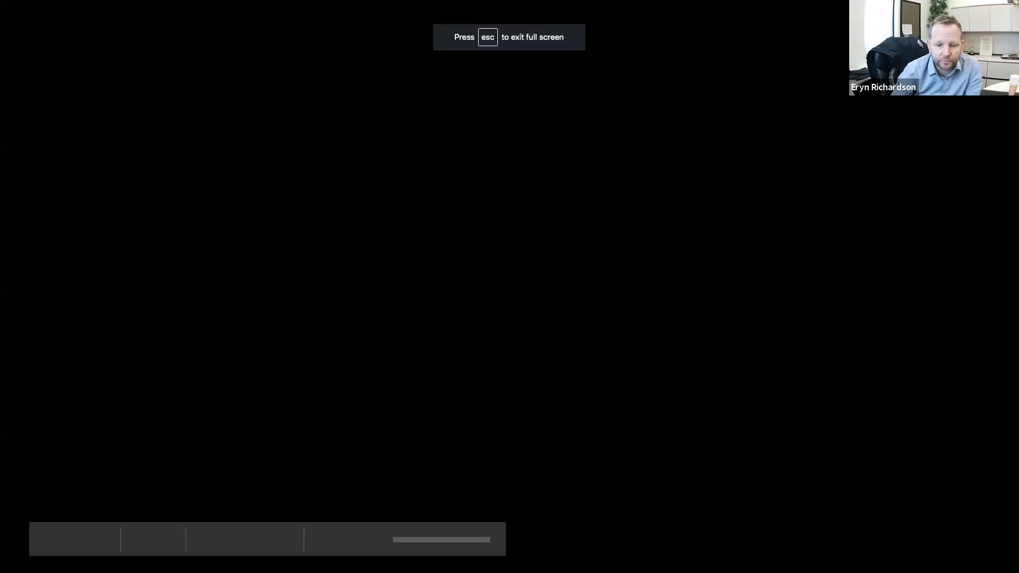